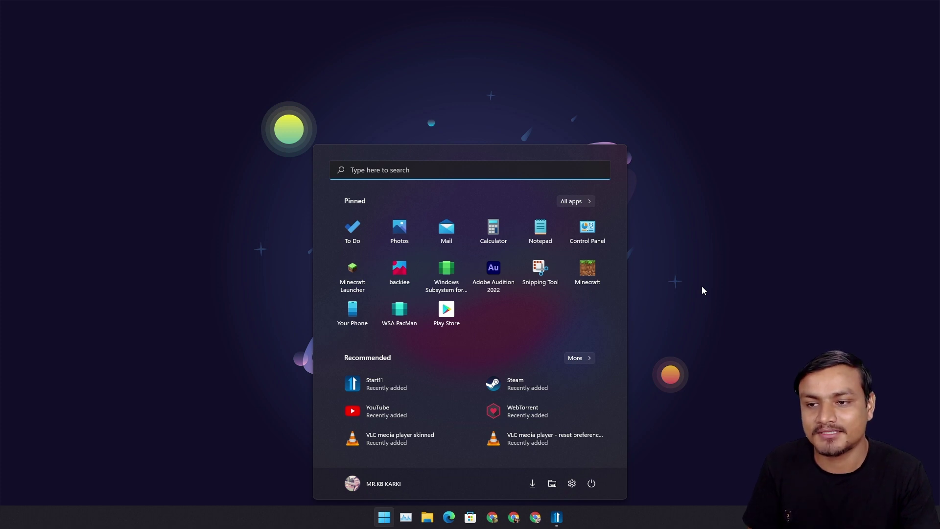
Launch Start11 from the taskbar and switch 'Use the Start11 Start Menu' to On.
click(679, 472)
click(557, 517)
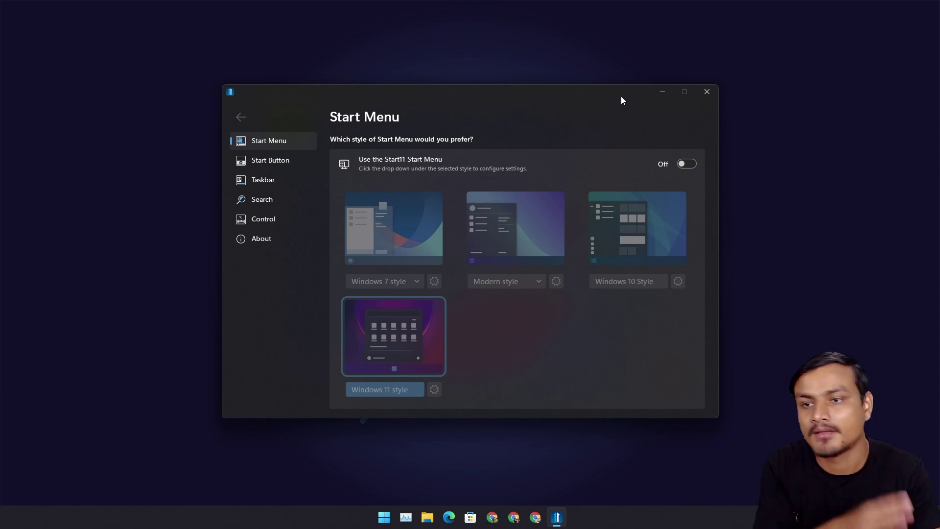
click(683, 164)
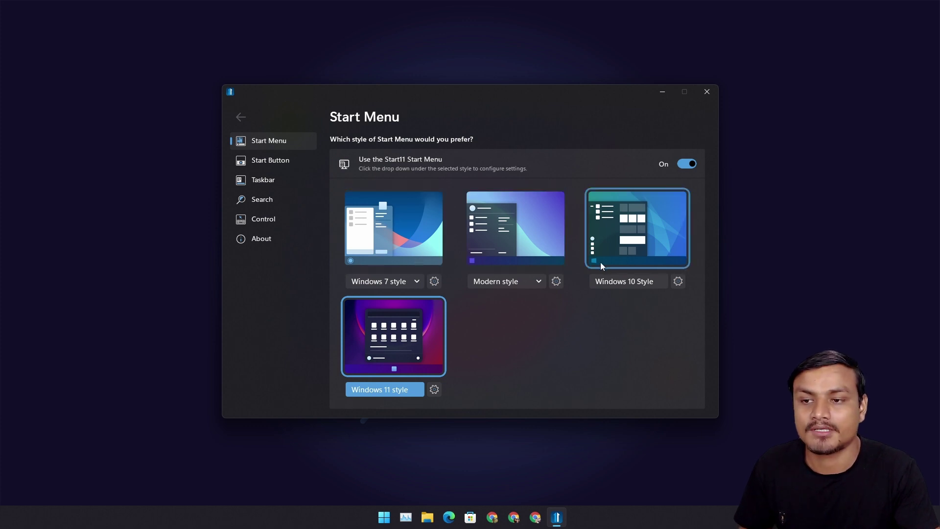
Preview the Windows 10 style menu, revert to Windows 11 style, and close Start11's settings.
click(628, 249)
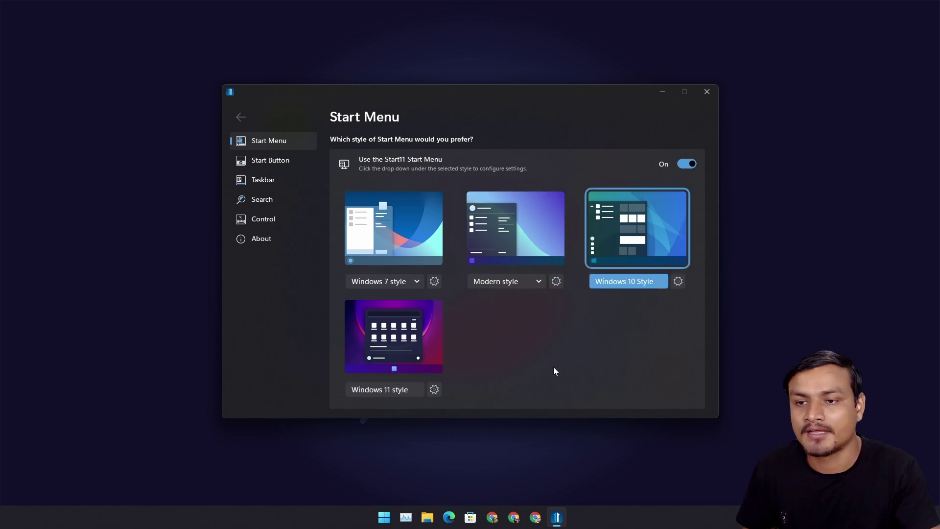
key(super)
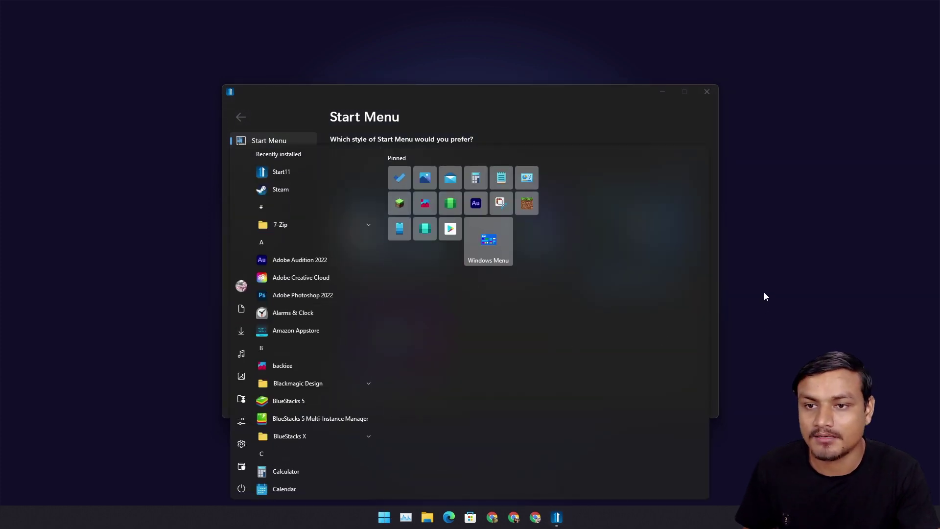
click(792, 271)
click(415, 344)
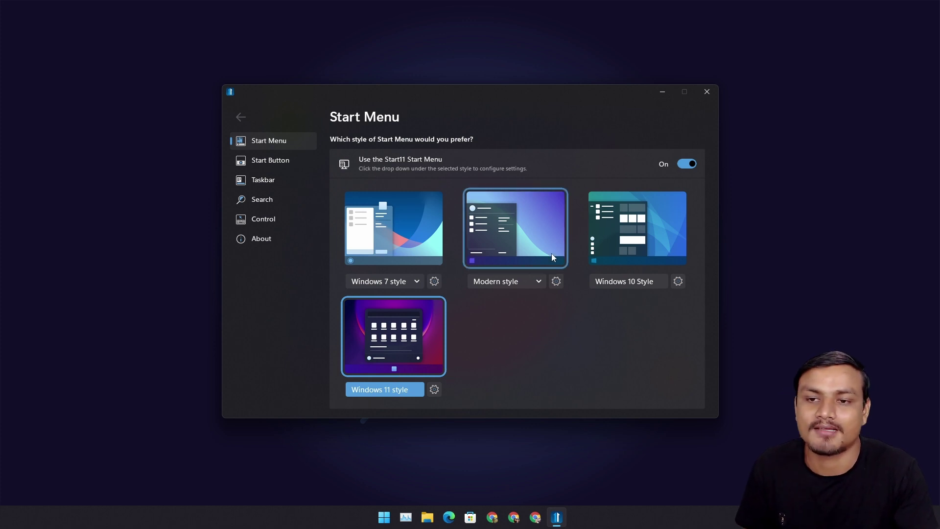
click(668, 92)
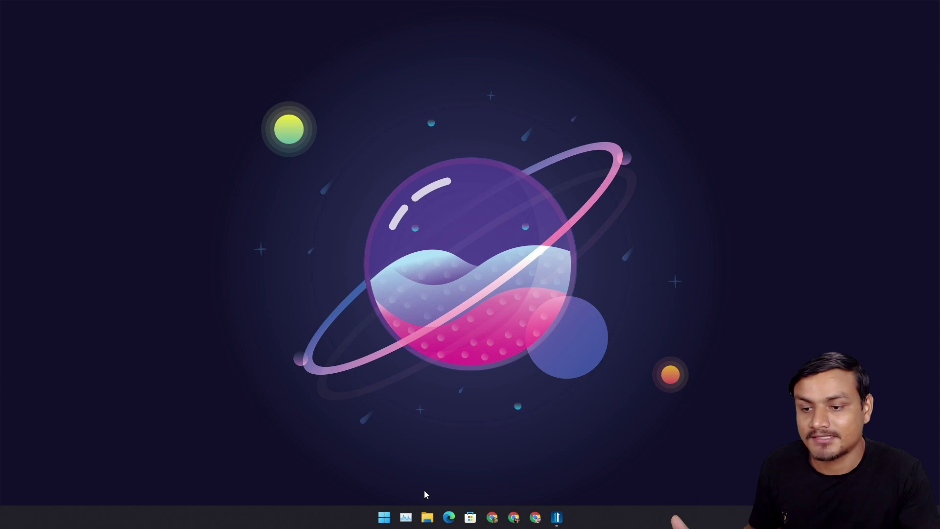
Open the restyled Start menu and try renaming the Pinned group, leaving it unchanged.
click(384, 517)
mouse_move(358, 277)
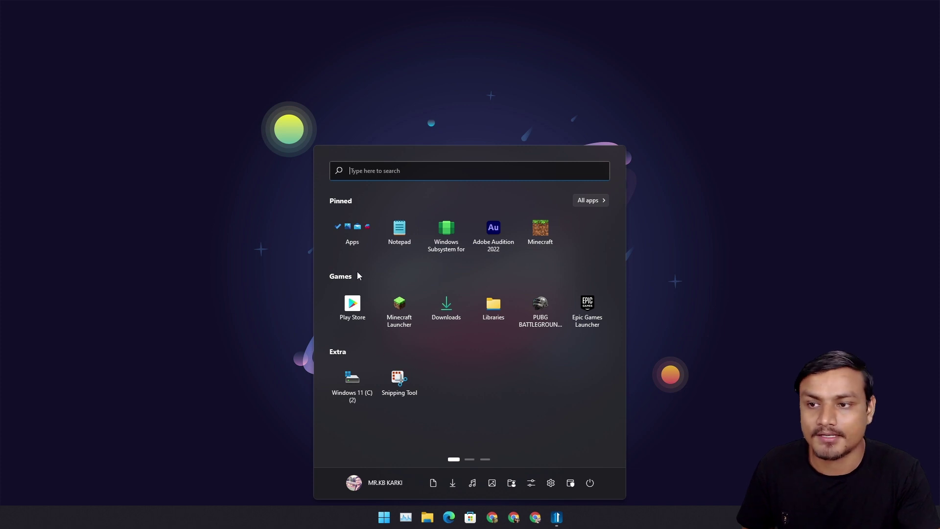
click(345, 201)
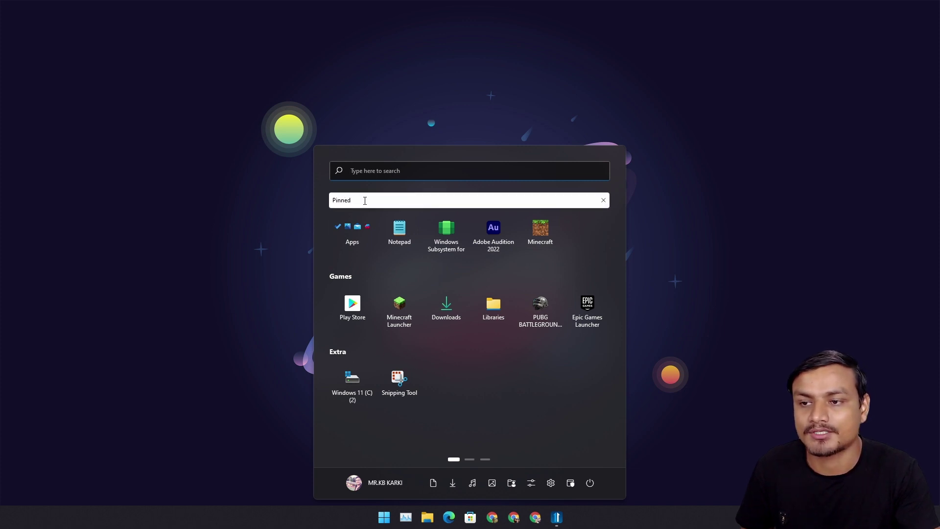
click(389, 265)
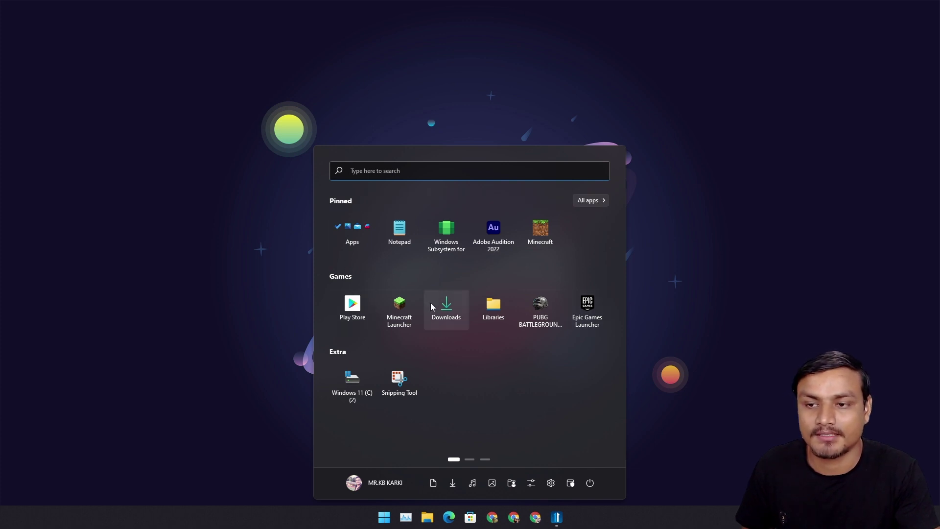
Expand the Apps folder and try renaming it and the Games group, keeping both names.
click(367, 237)
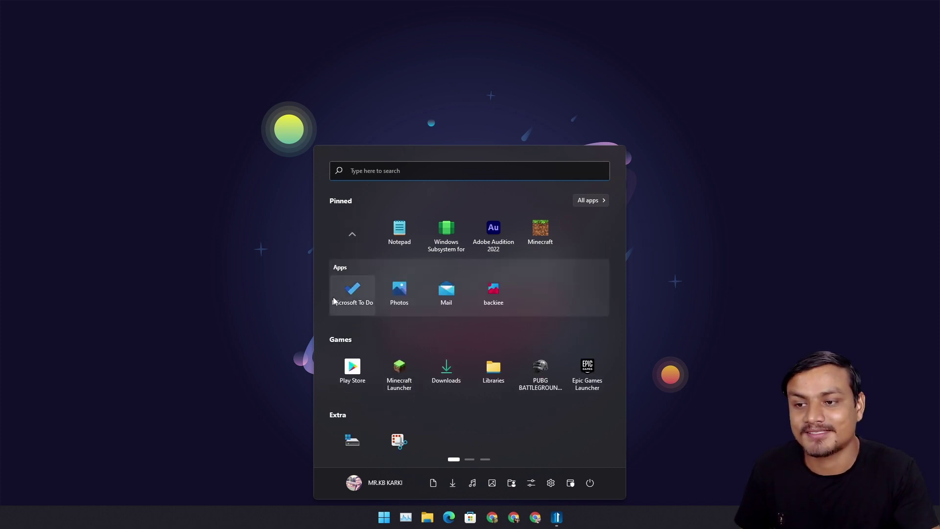
click(352, 236)
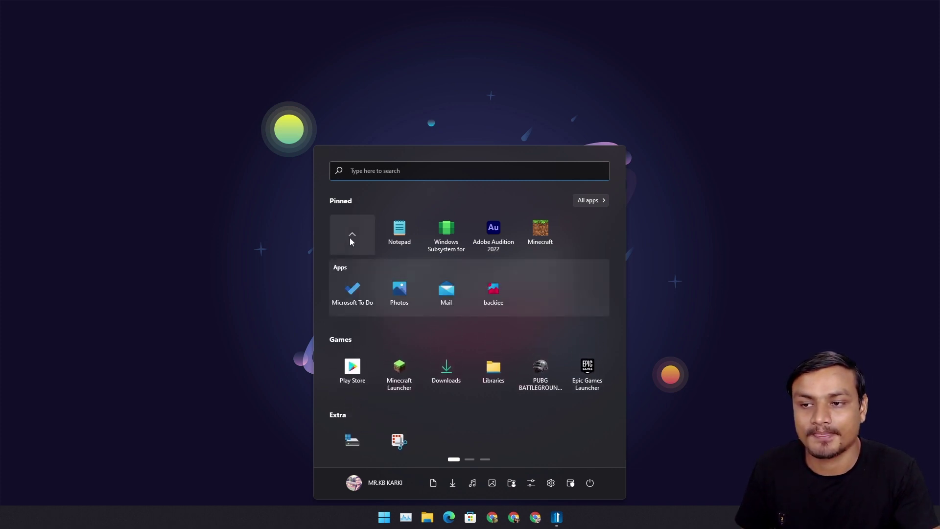
click(345, 267)
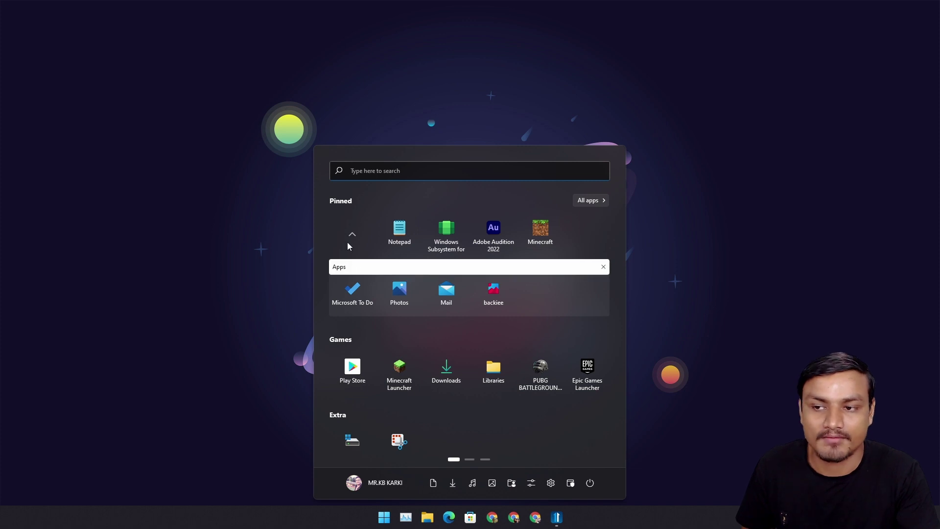
click(352, 235)
click(352, 235)
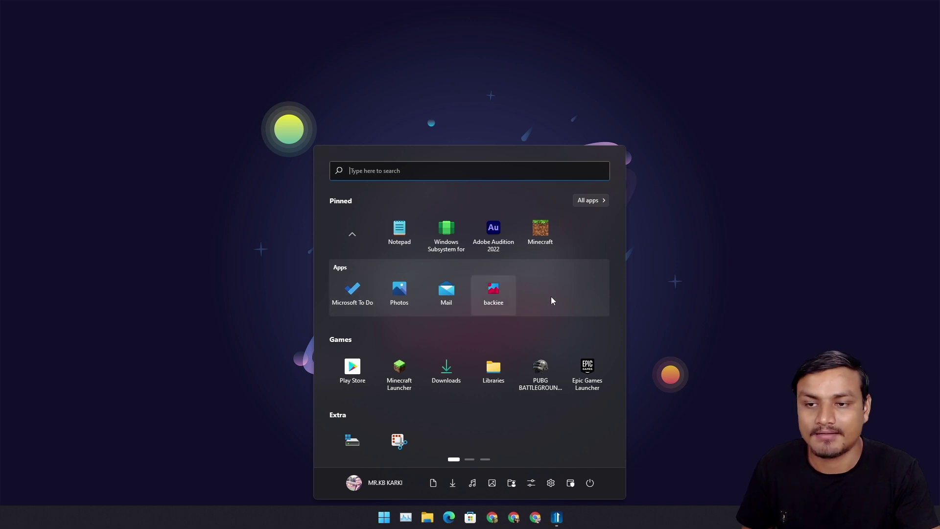
click(510, 337)
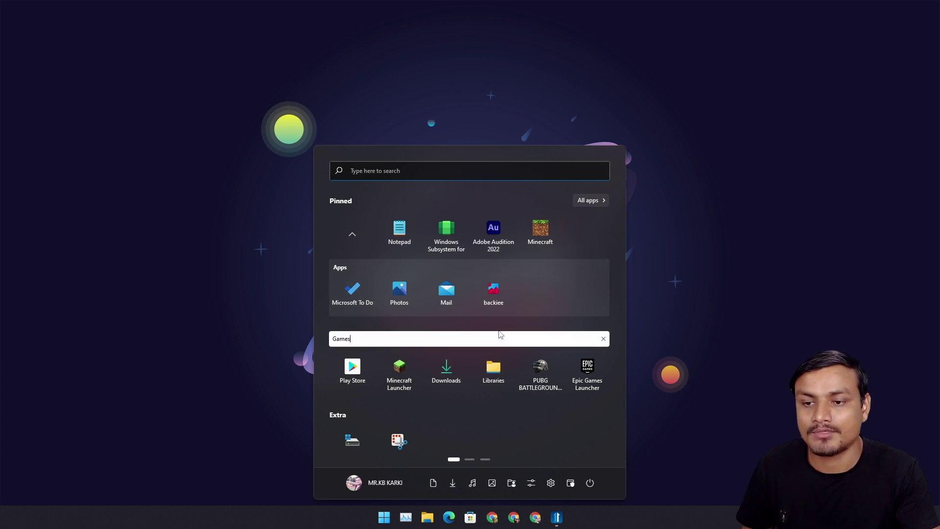
click(580, 259)
click(349, 231)
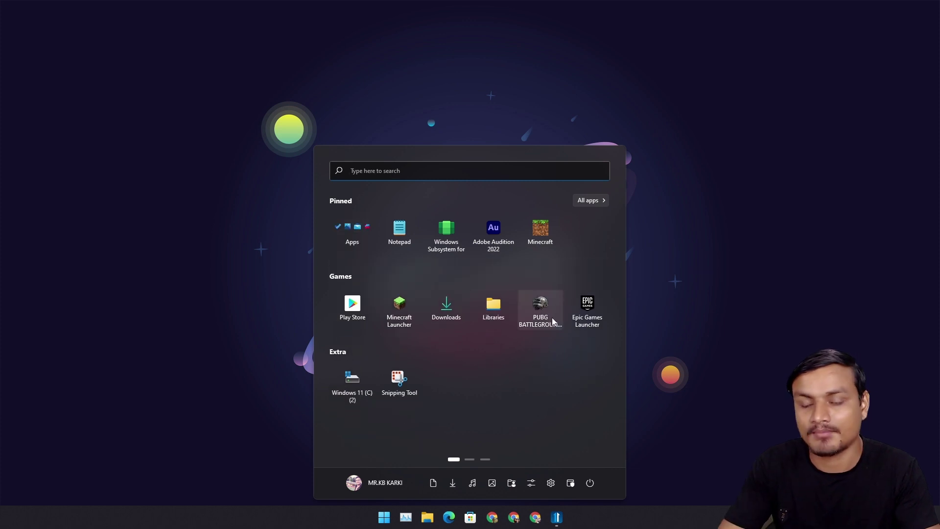
Group PUBG, Minecraft, Epic Games Launcher and Minecraft Launcher into one new folder.
drag(544, 322, 540, 234)
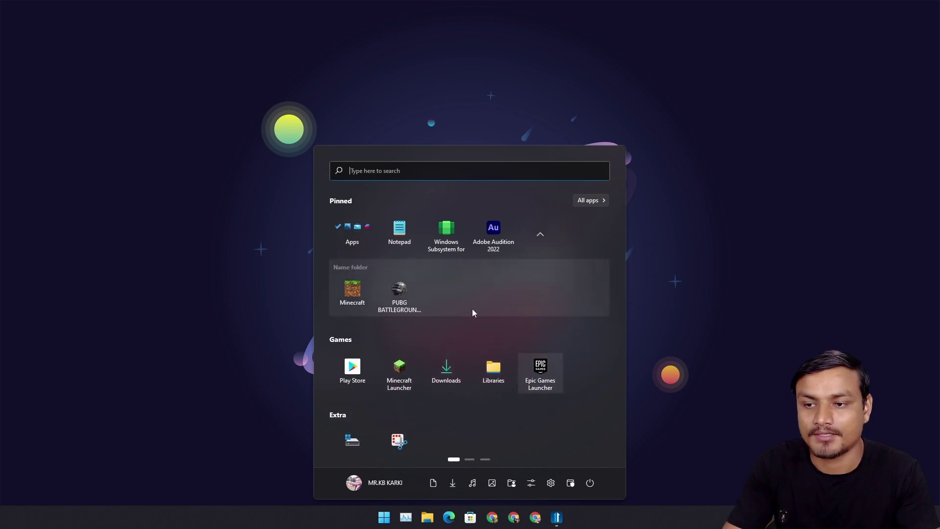
mouse_move(540, 372)
mouse_down()
mouse_move(363, 309)
mouse_move(545, 237)
mouse_up()
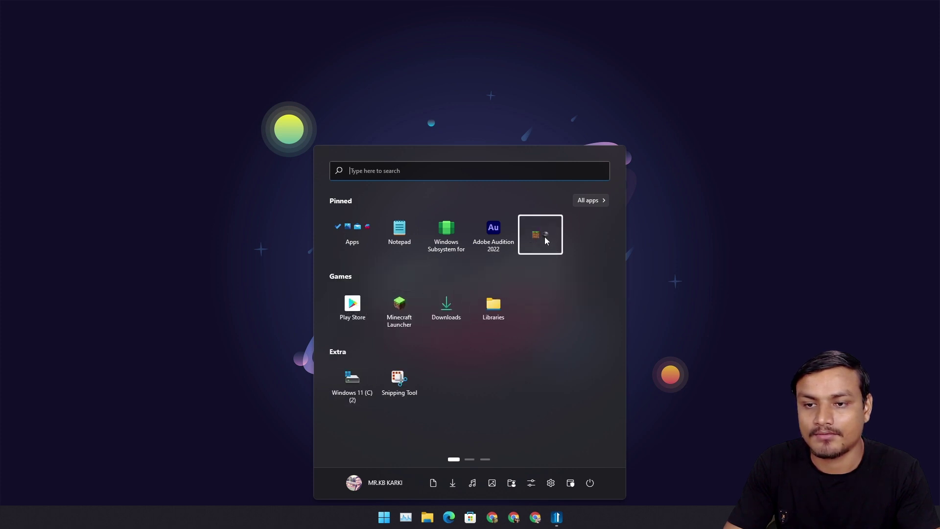
click(544, 237)
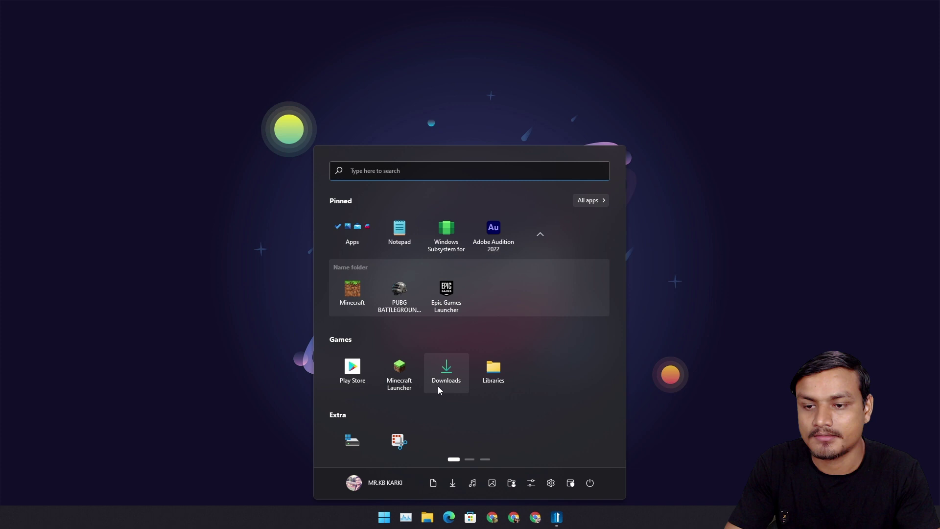
mouse_move(399, 368)
mouse_down()
mouse_move(529, 267)
mouse_move(539, 239)
mouse_up()
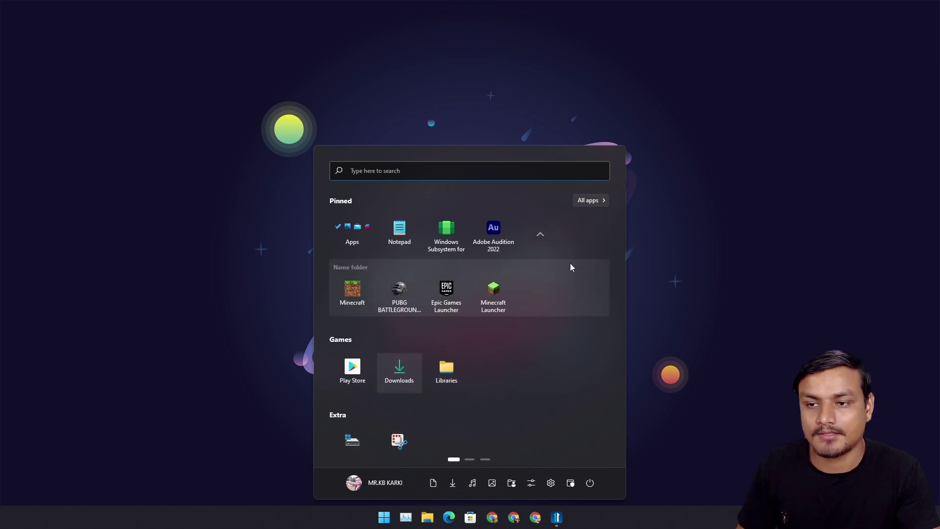
Name the new folder 'Game'.
click(541, 234)
click(542, 235)
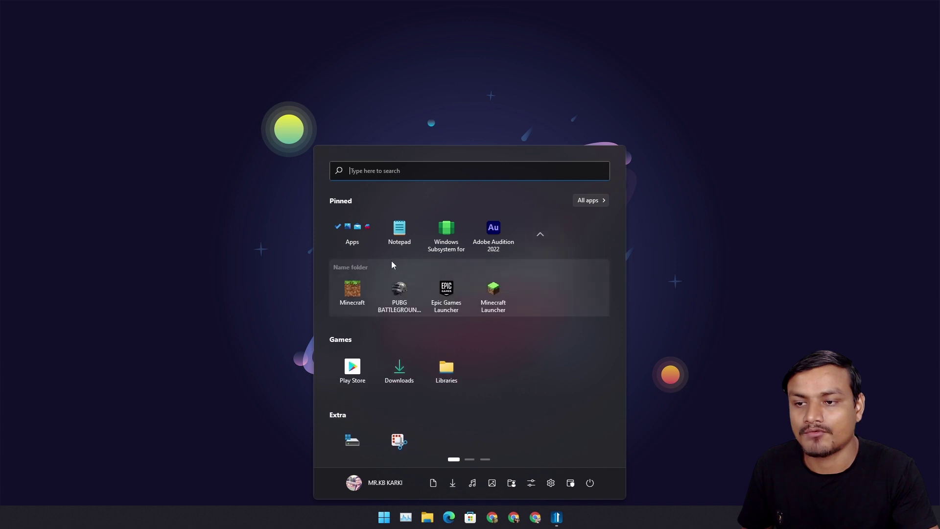
click(376, 267)
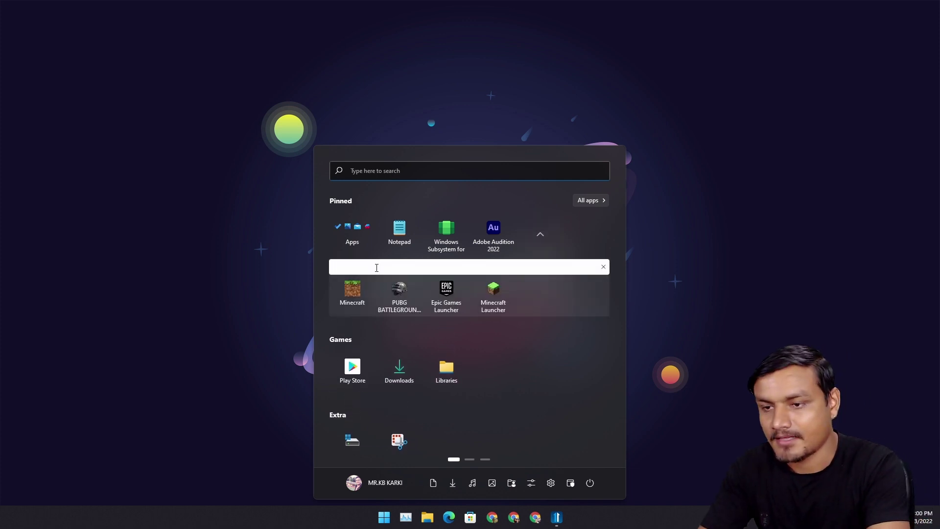
text(Game)
key(Return)
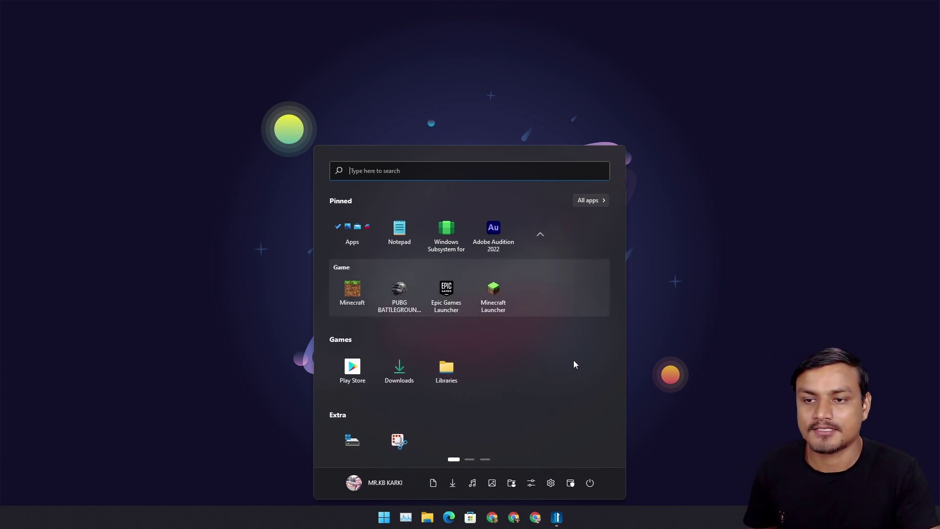
Keep the Games group name unchanged, collapse the Game folder, and show page two.
click(570, 342)
click(590, 241)
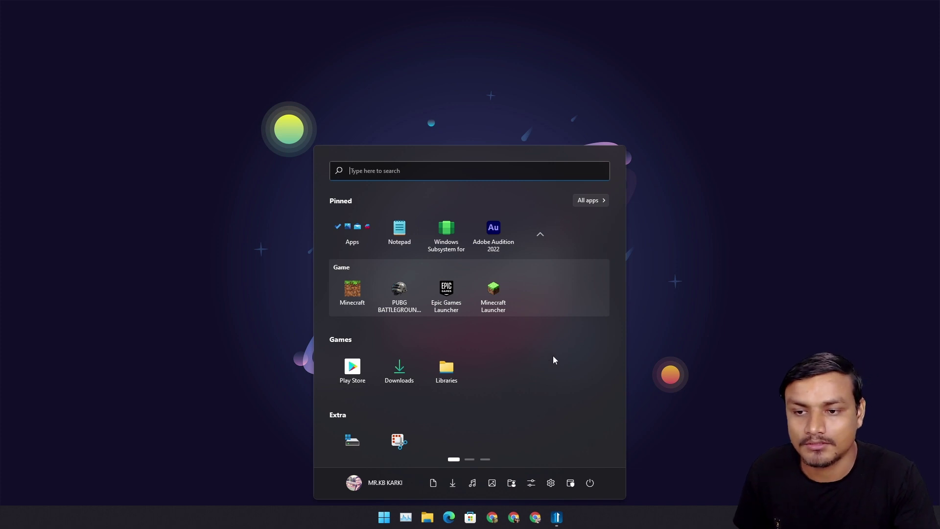
click(538, 340)
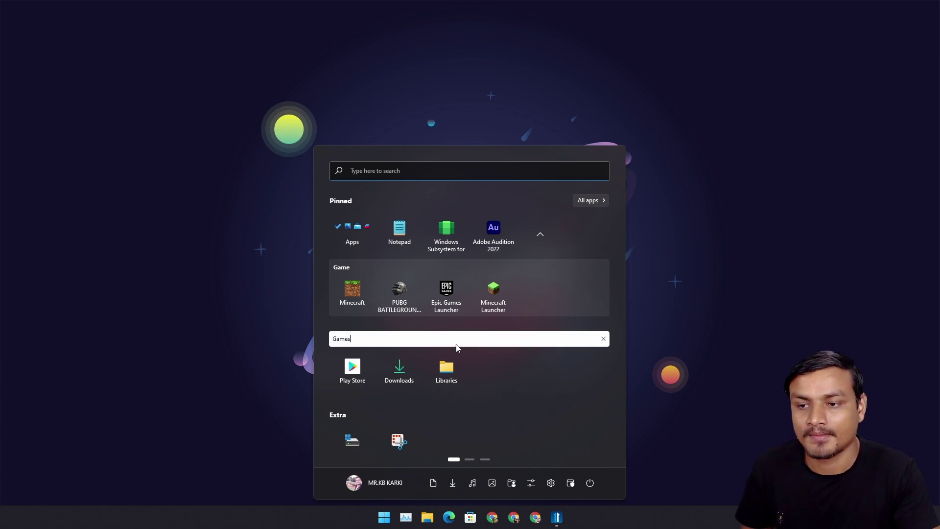
click(555, 375)
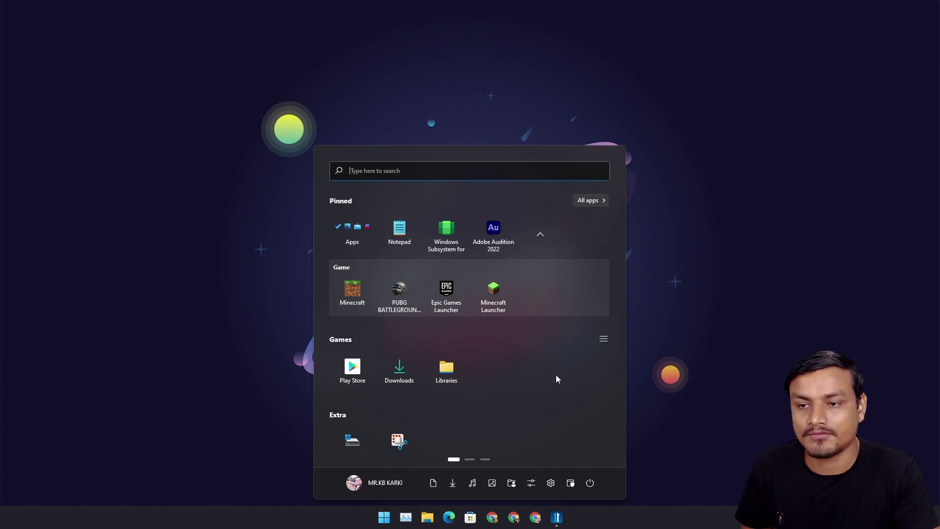
click(540, 234)
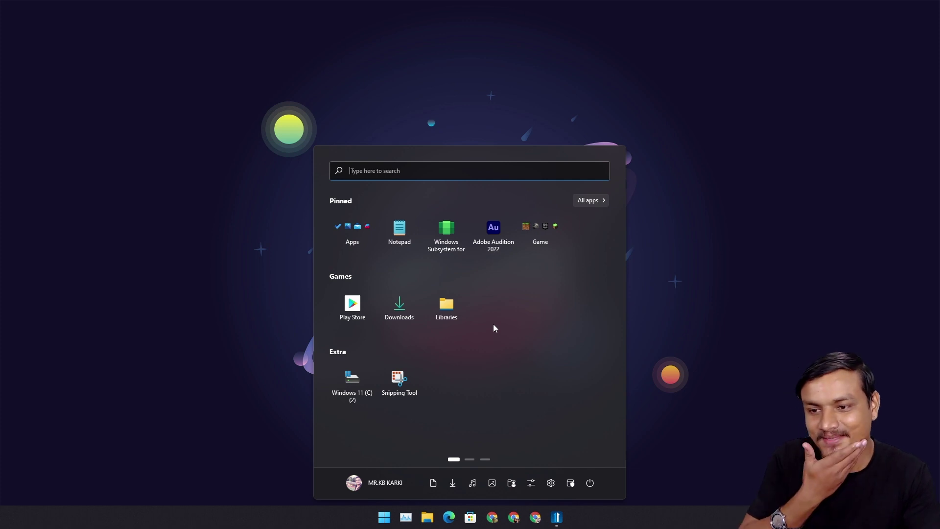
click(470, 459)
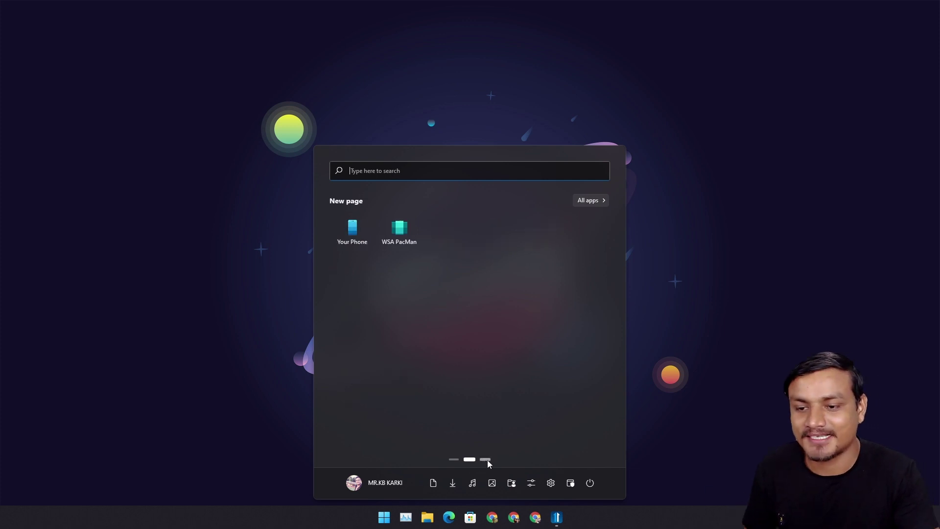
Create a group named 'New group' on page one, then peek into the Game folder.
click(454, 460)
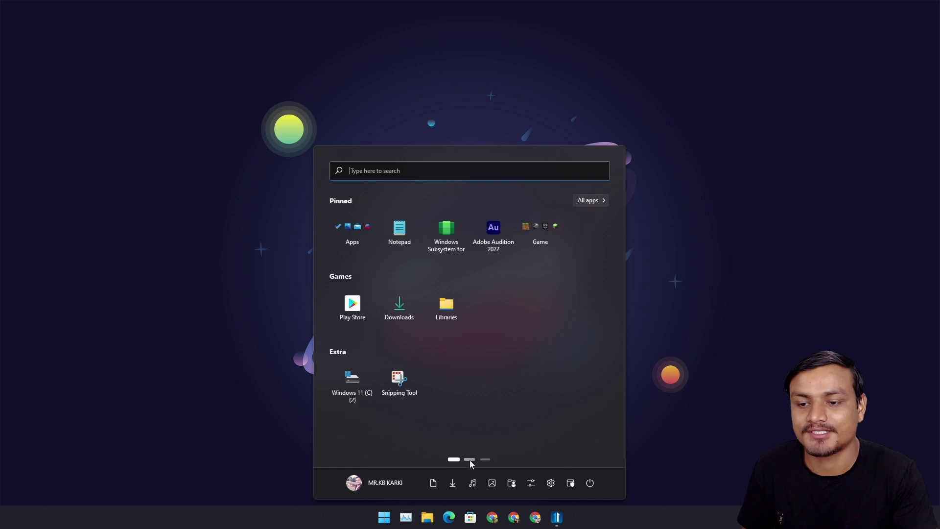
scroll(464, 460, up, 1)
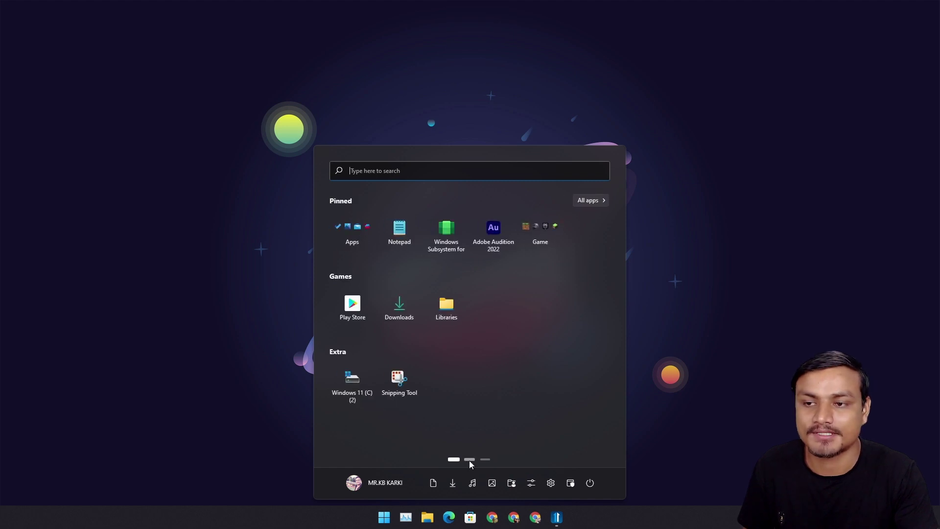
right_click(490, 404)
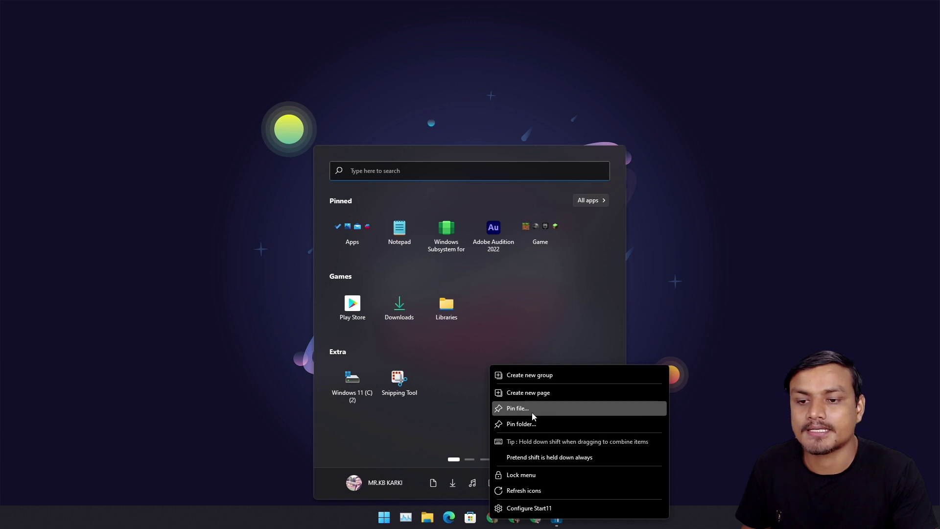
click(549, 378)
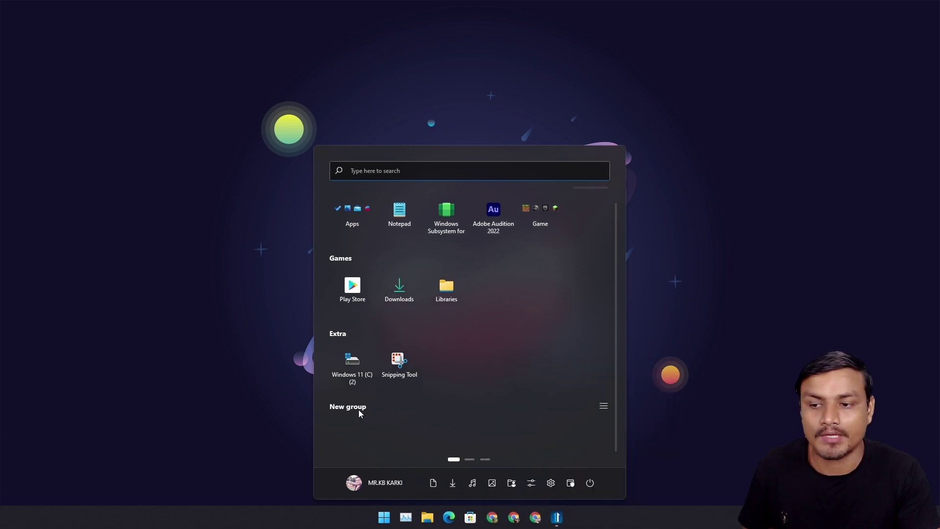
click(370, 407)
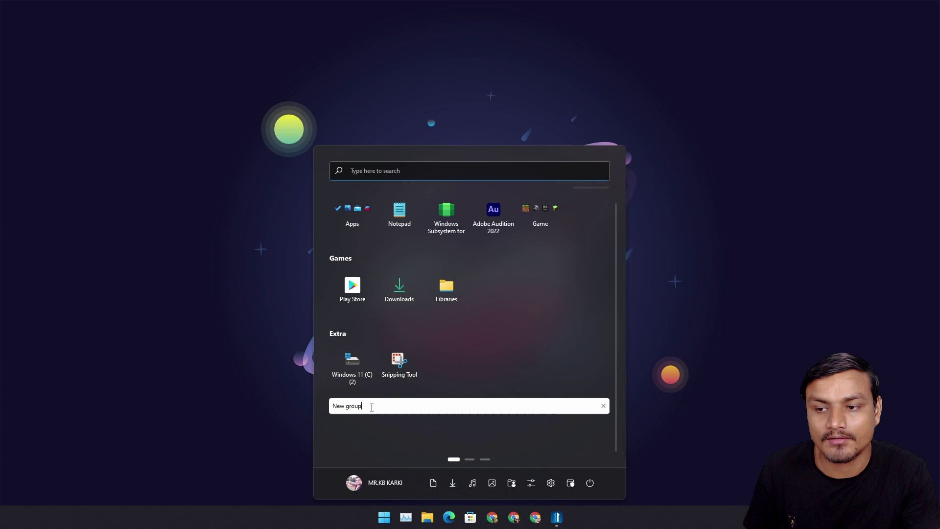
click(375, 436)
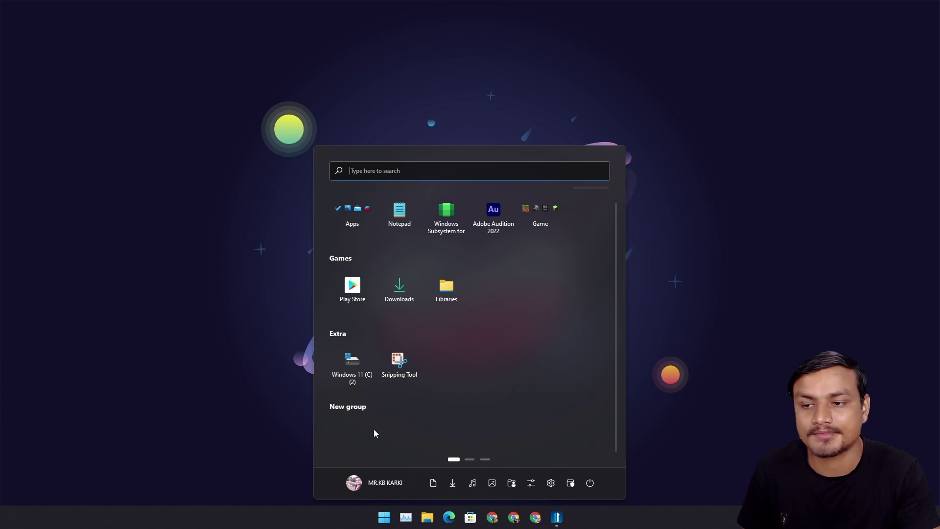
click(538, 215)
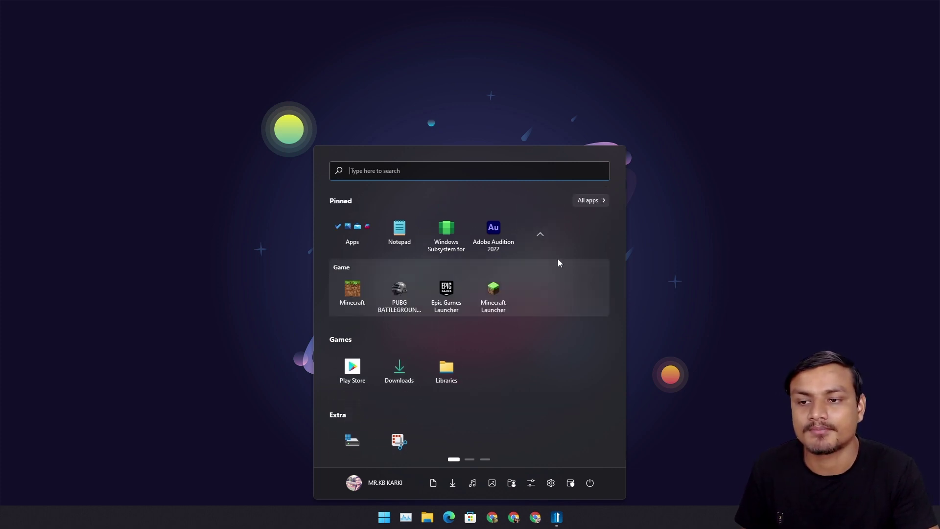
click(548, 237)
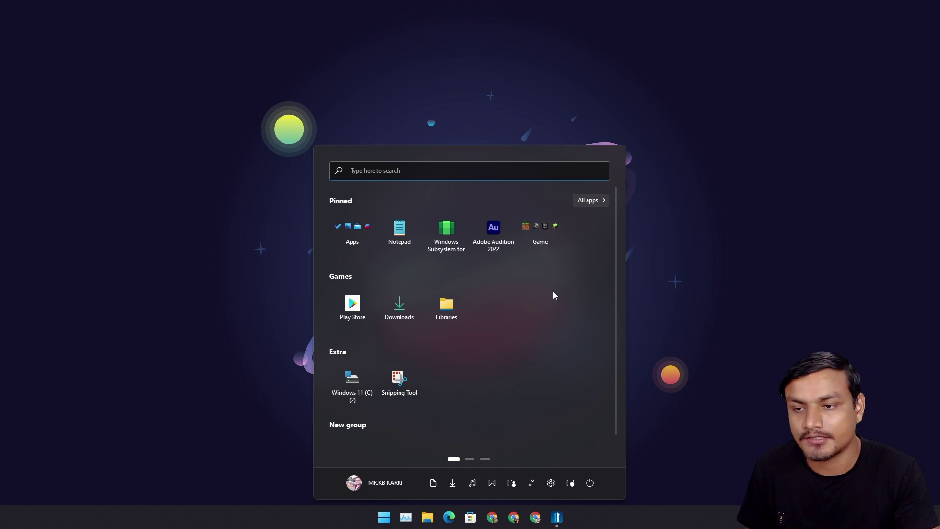
right_click(508, 323)
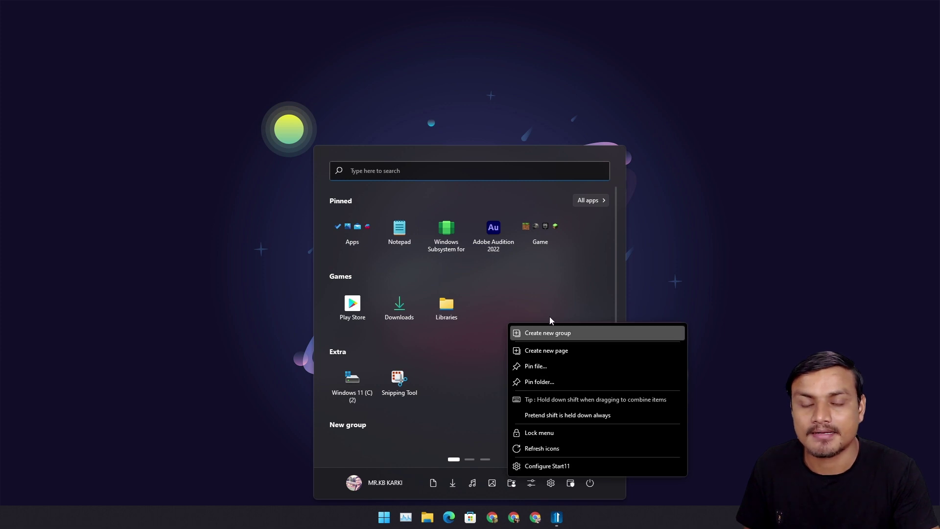
click(471, 410)
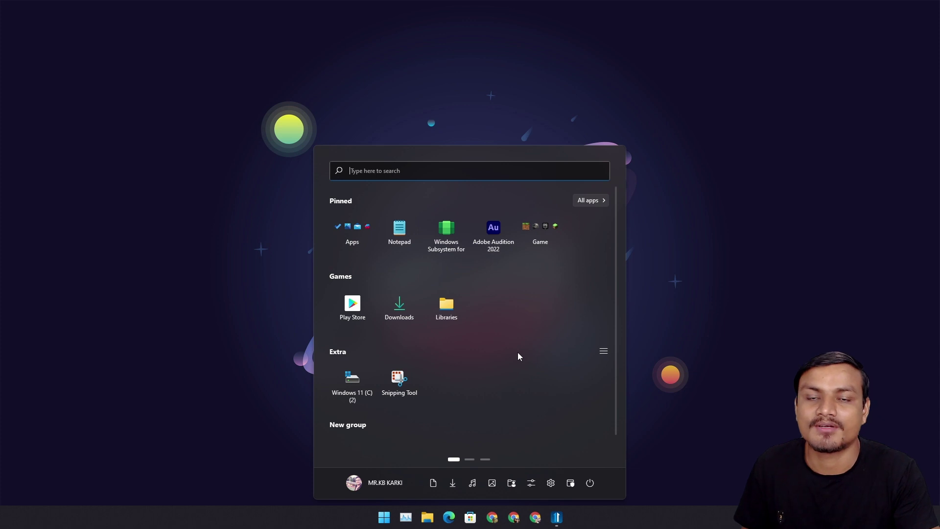
click(358, 244)
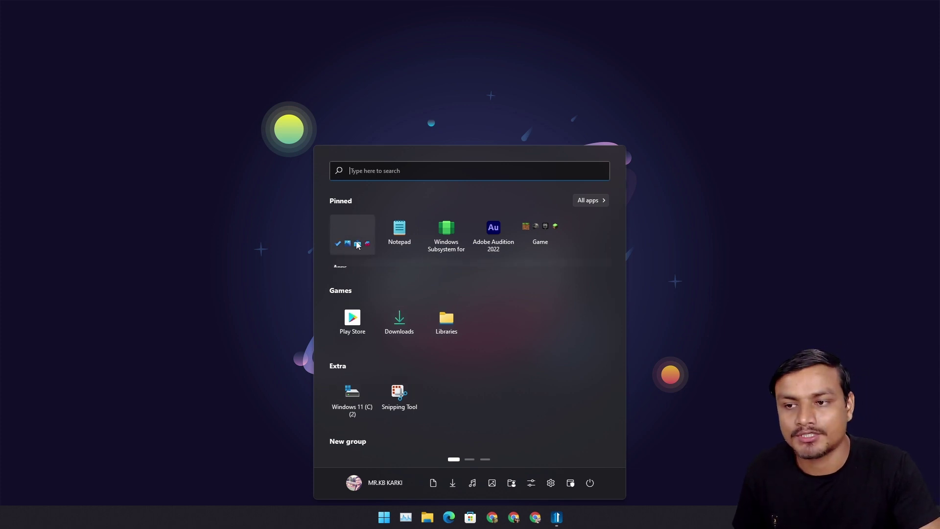
click(352, 236)
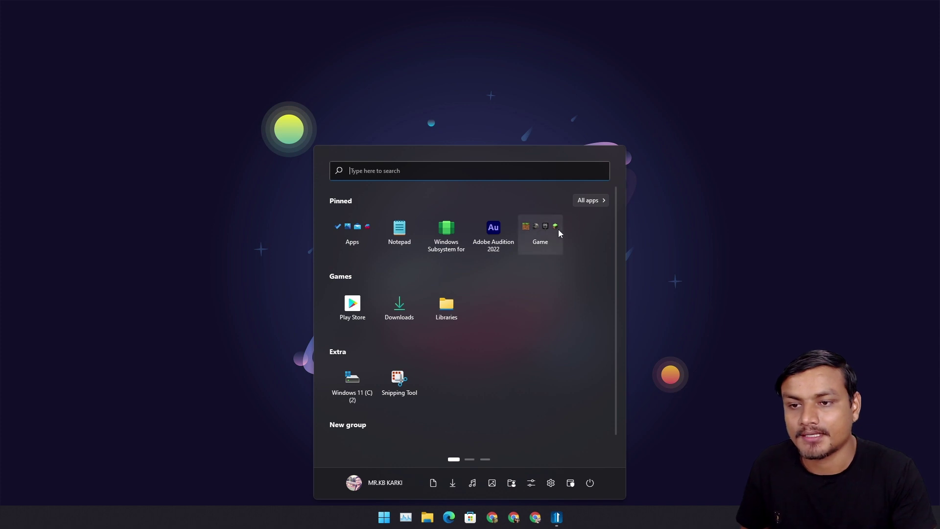
scroll(481, 332, down, 1)
scroll(520, 343, up, 1)
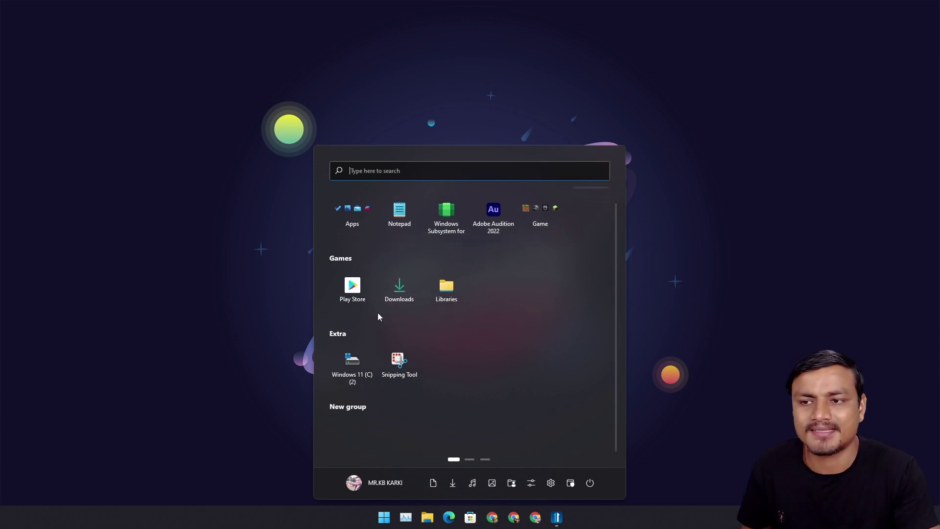
Flip back and forth between the Start menu's pages, ending on the first page.
click(470, 459)
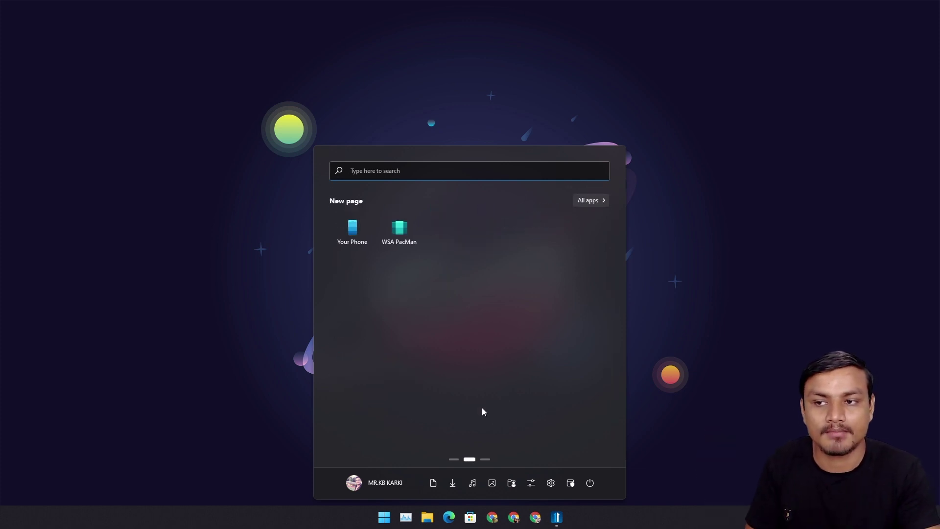
click(454, 458)
scroll(491, 423, down, 1)
scroll(379, 282, up, 1)
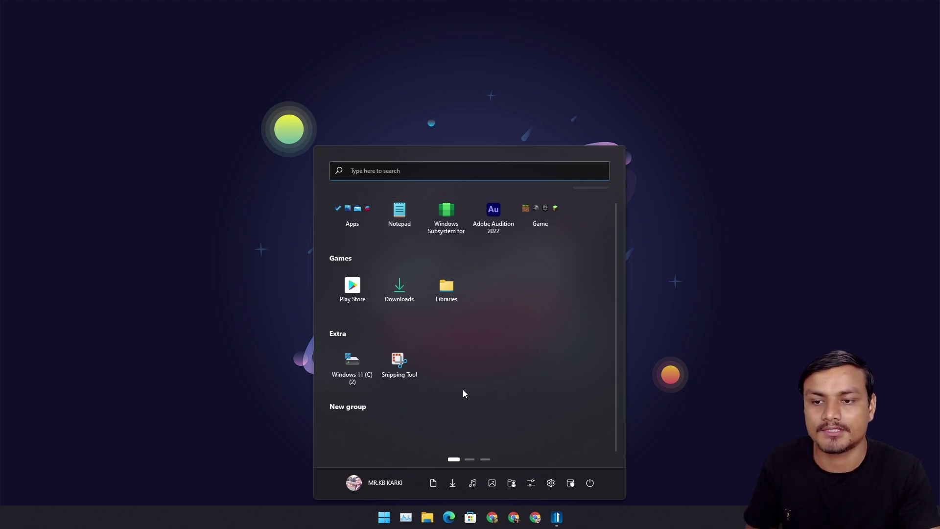
click(470, 461)
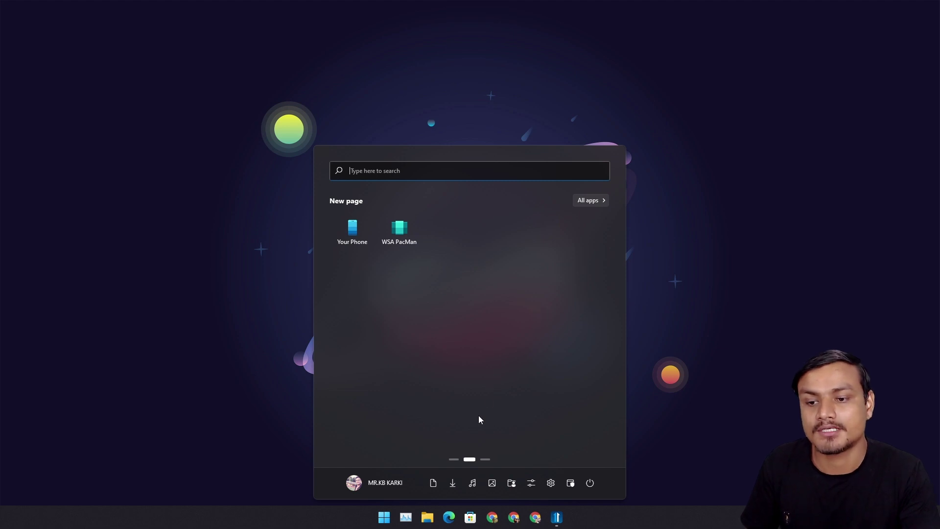
click(484, 458)
click(449, 459)
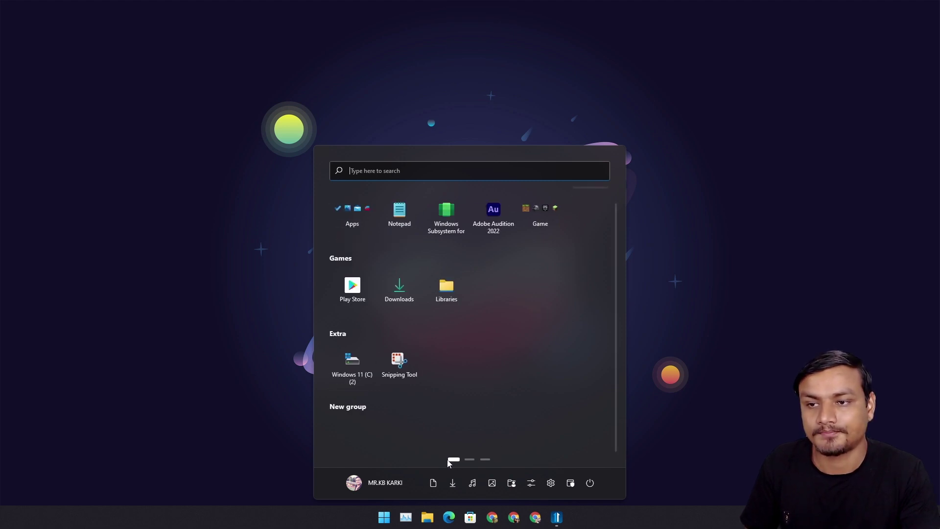
click(454, 460)
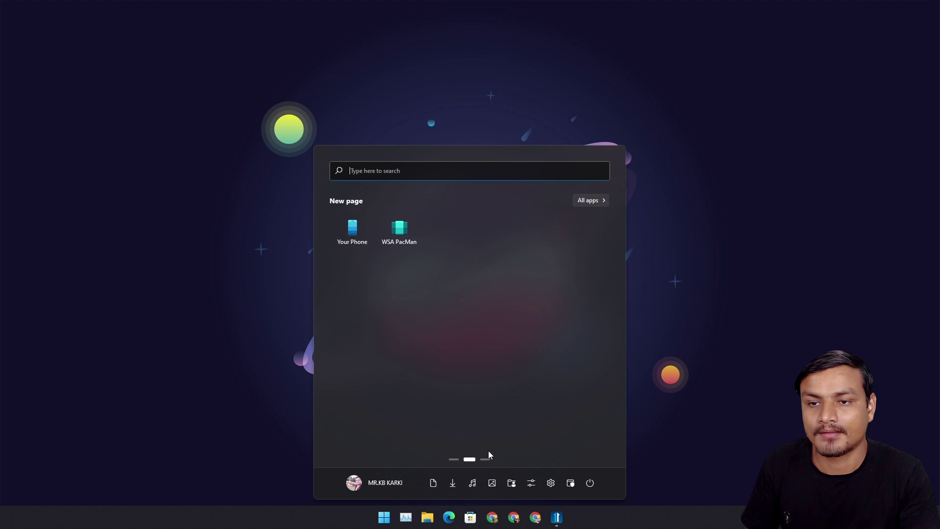
click(454, 460)
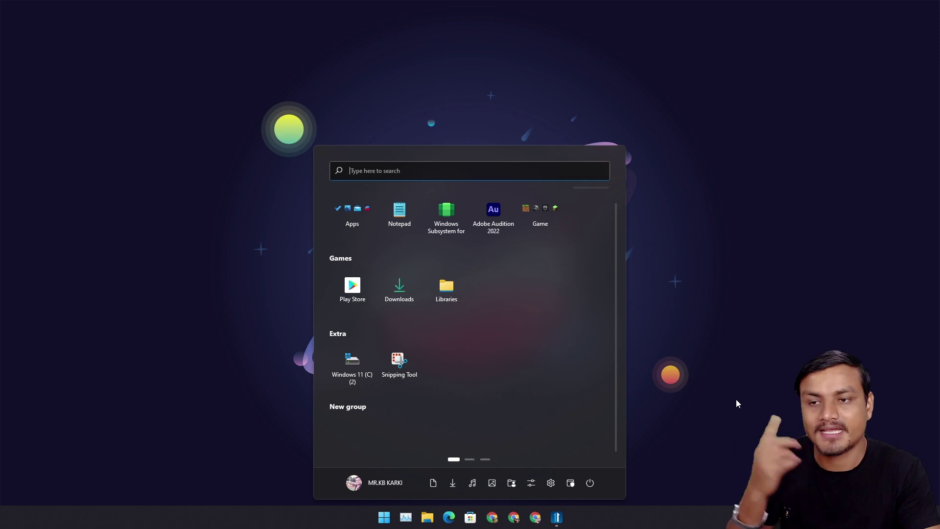
click(557, 517)
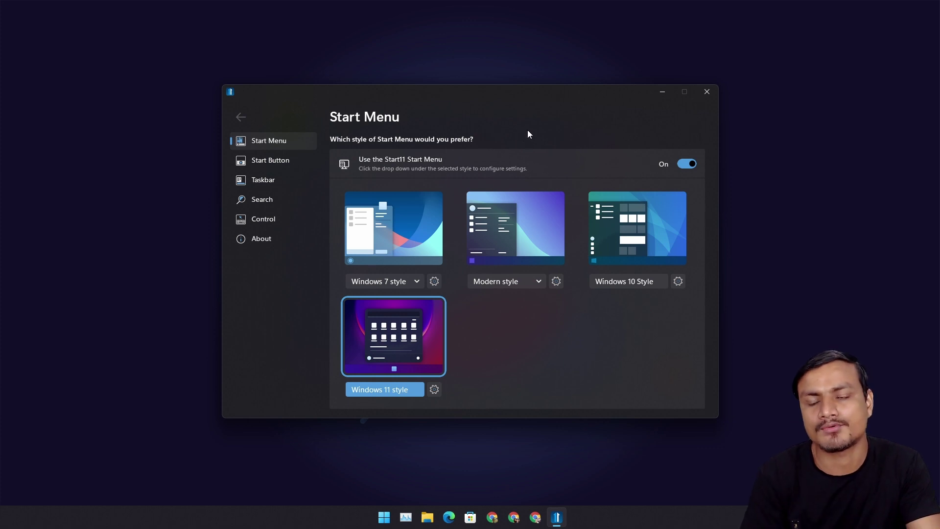
click(281, 240)
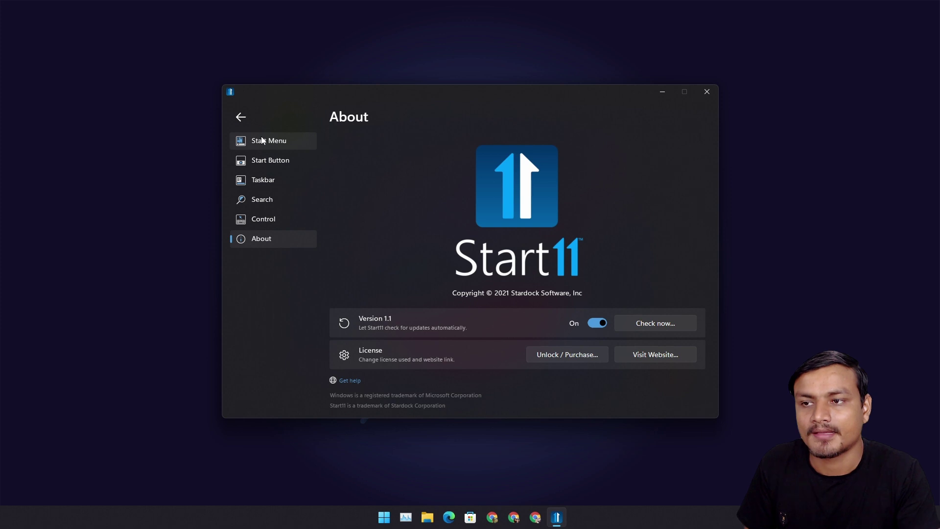
click(262, 141)
click(270, 241)
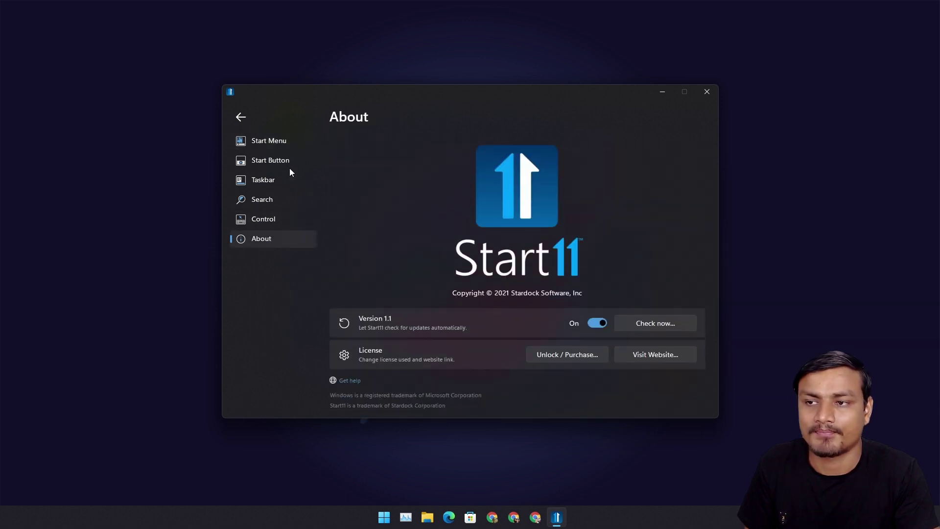
click(269, 140)
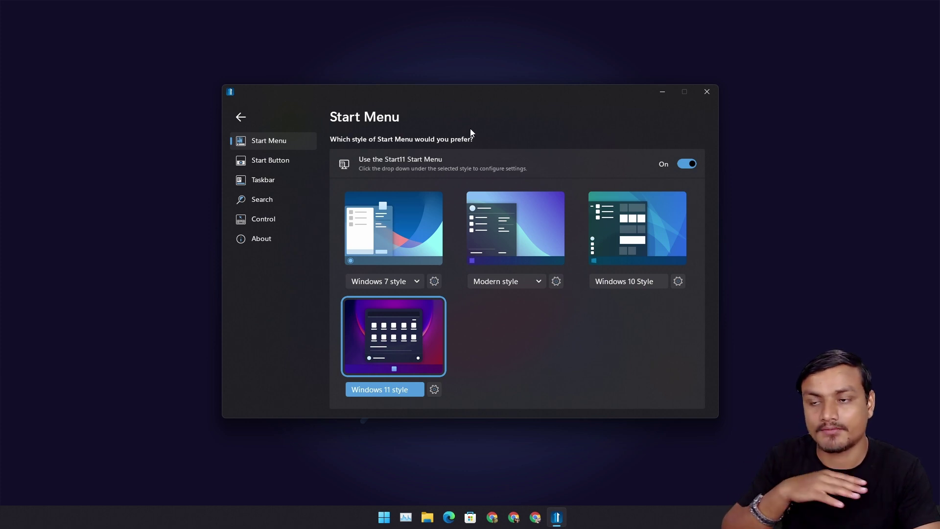
click(269, 183)
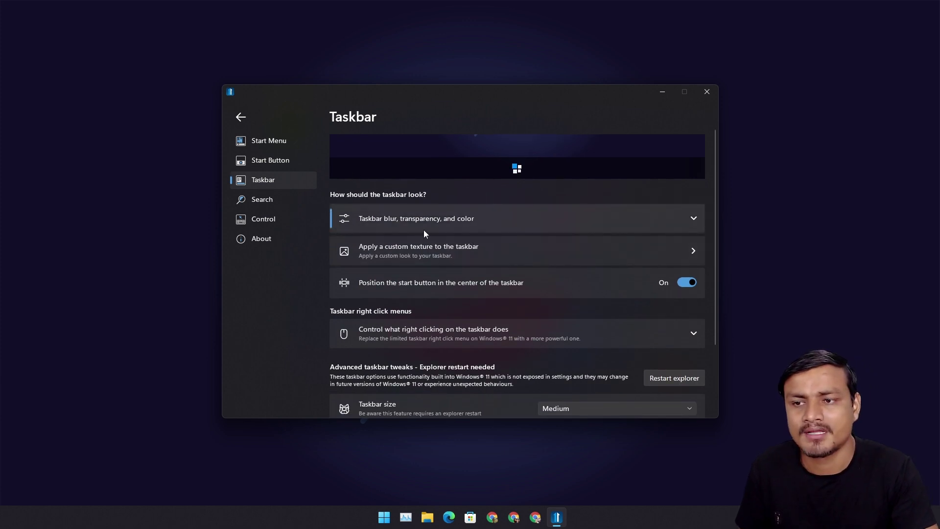
scroll(421, 250, down, 3)
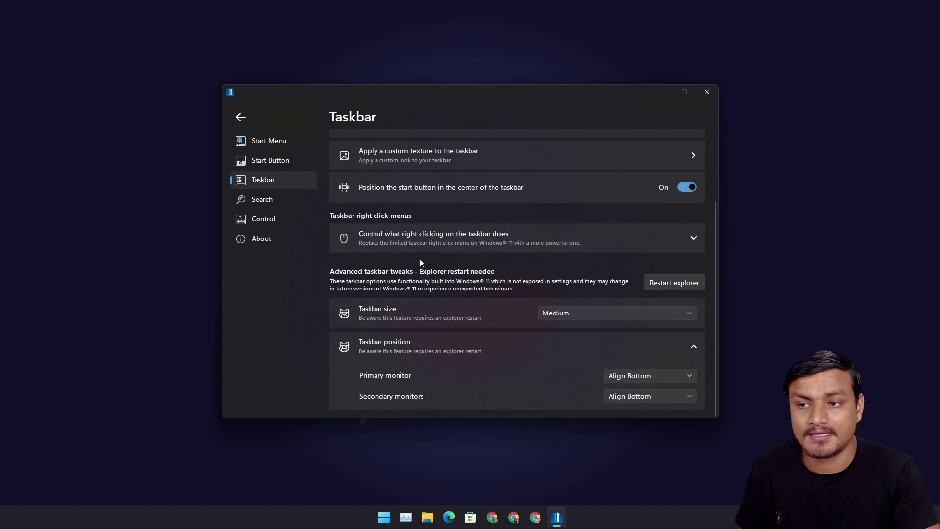
scroll(420, 259, up, 3)
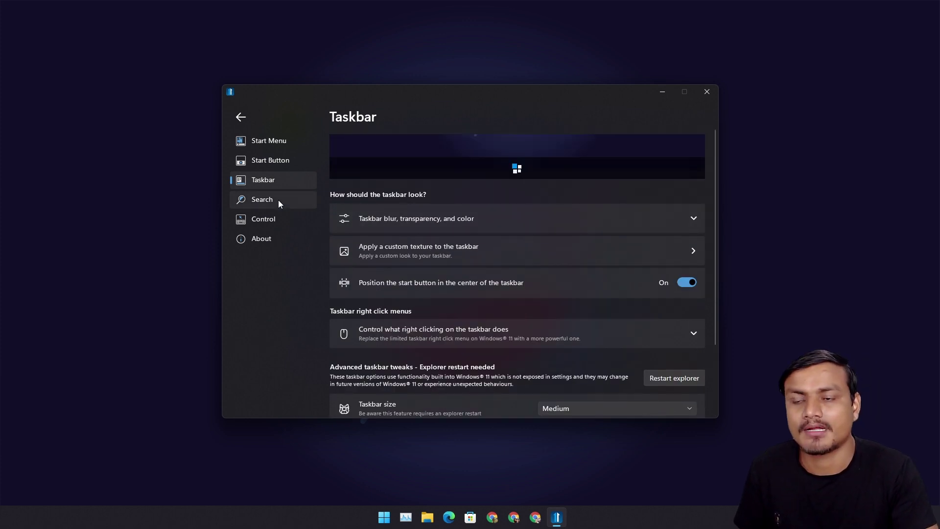
click(268, 141)
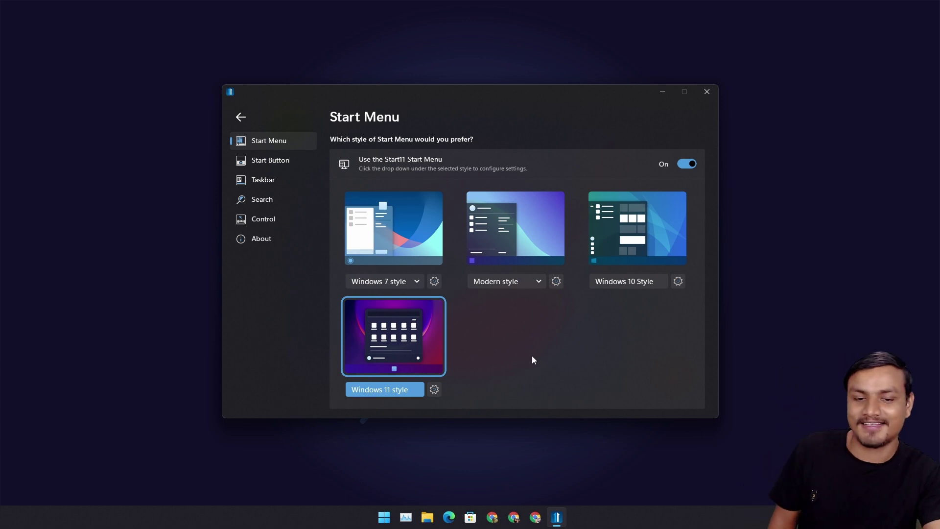
Close the Start11 configuration window with Alt+F4.
key(alt+F4)
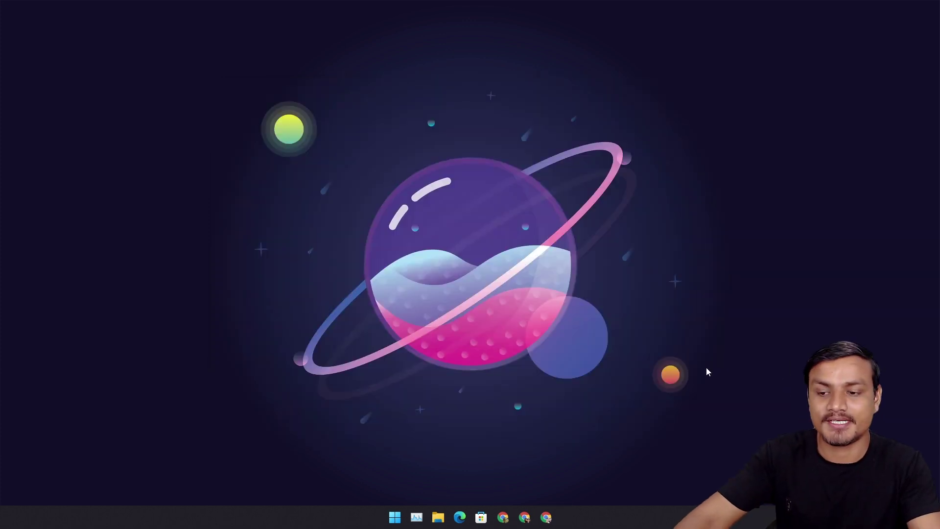